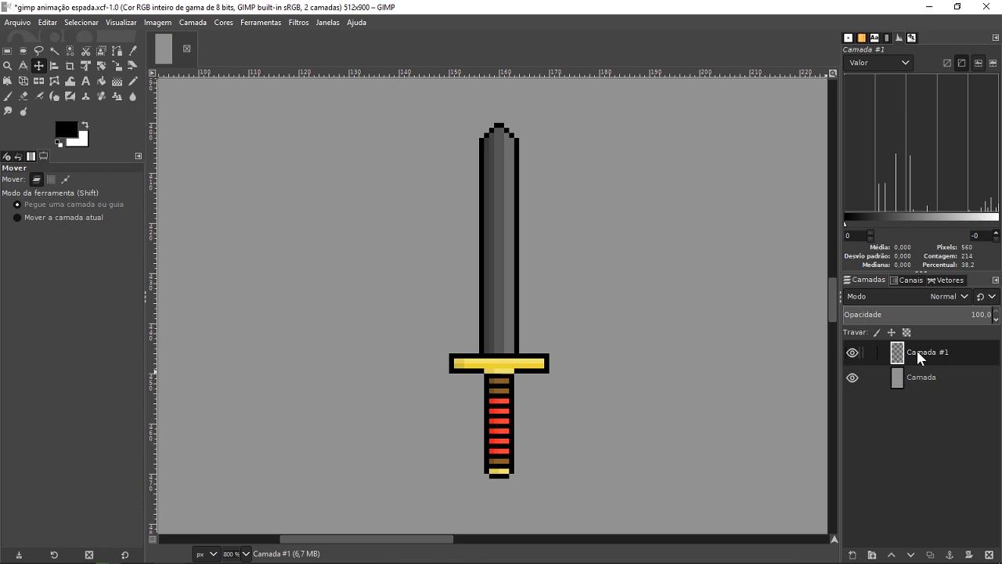
Step: Duplicate the sword layer Camada #1 and hide the original, keeping the copy and the grey background layer visible
{"action": "right_click", "coordinate": [920, 357]}
{"action": "left_click", "coordinate": [796, 135]}
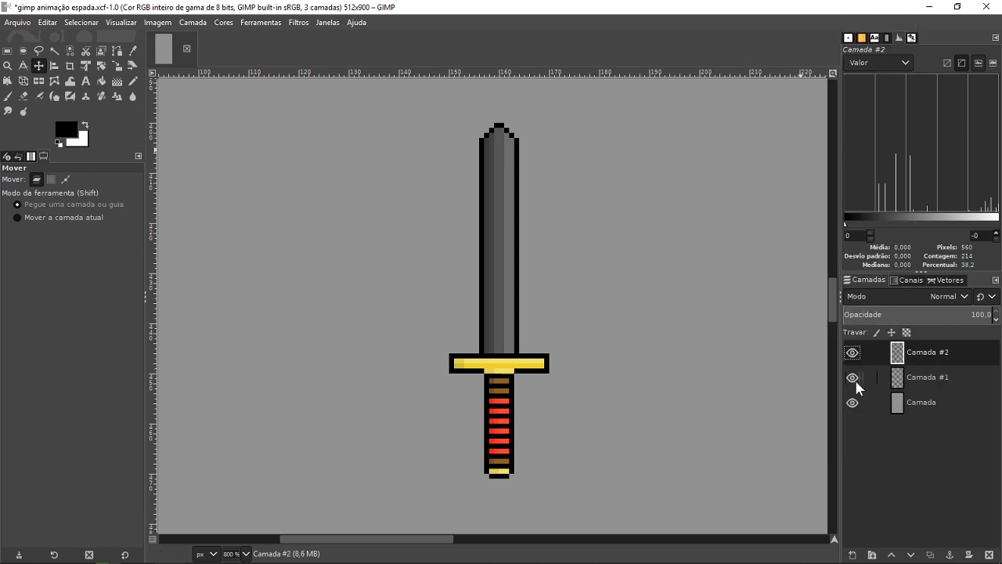
{"action": "left_click", "coordinate": [853, 400]}
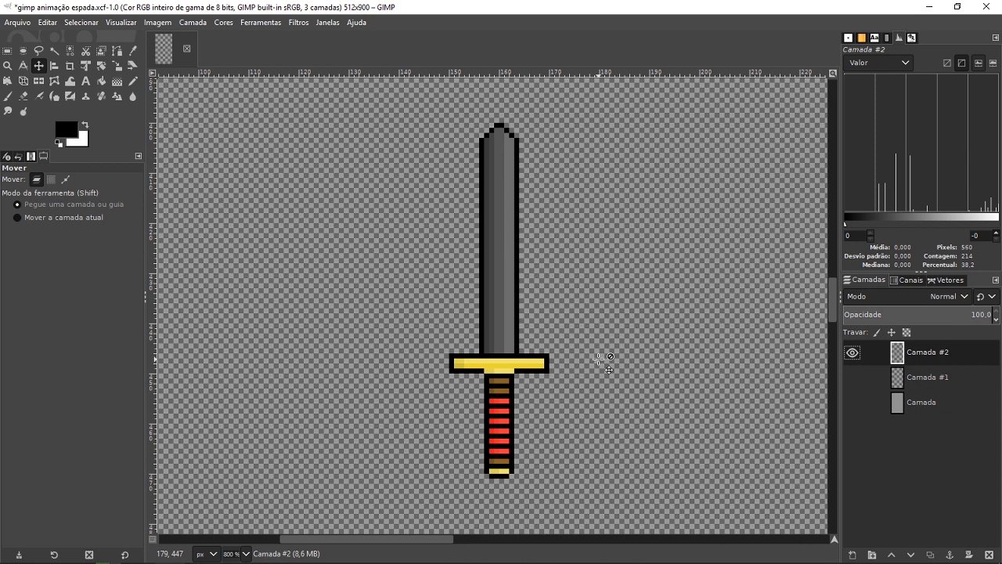
{"action": "left_click", "coordinate": [852, 402]}
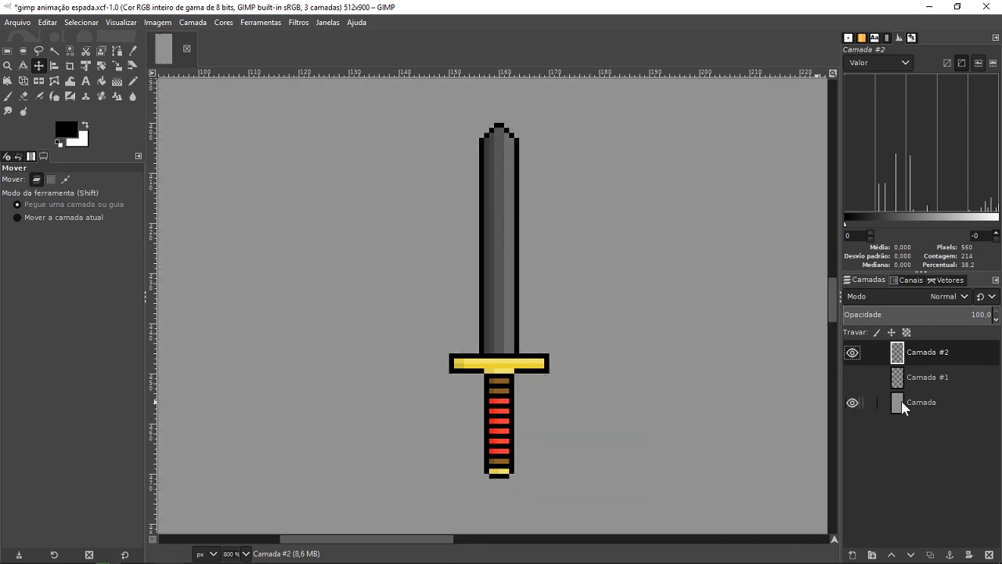
Step: Start the Long Shadow filter on the Camada #2 sword layer with the Finite style and a shadow length of 2.9
{"action": "left_click", "coordinate": [300, 24]}
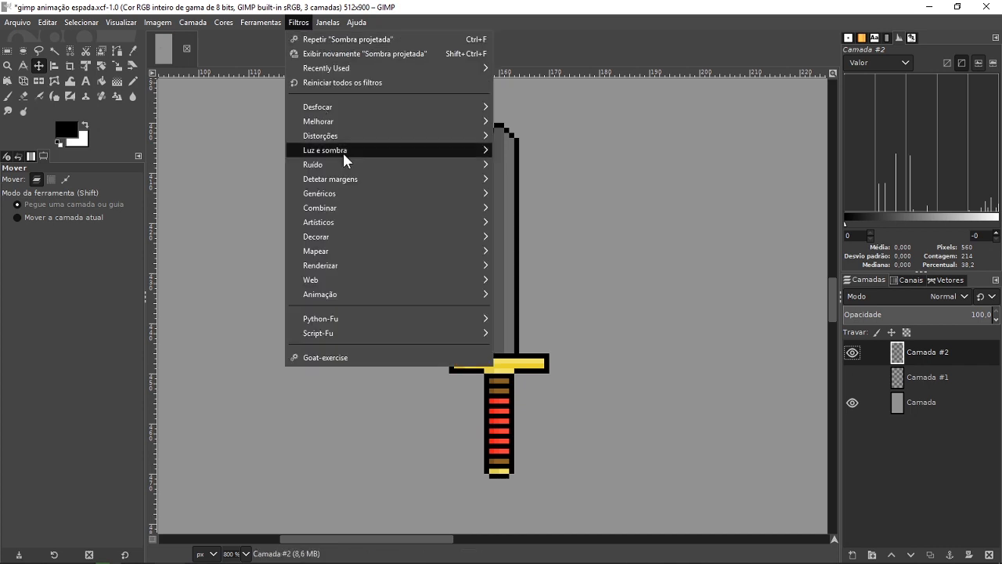
{"action": "mouse_move", "coordinate": [381, 155]}
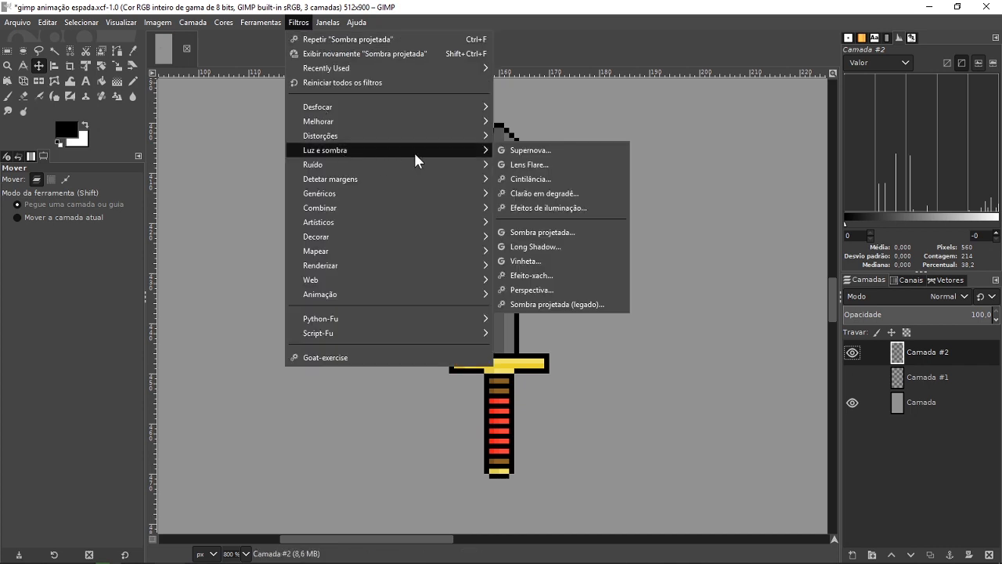
{"action": "left_click", "coordinate": [551, 249]}
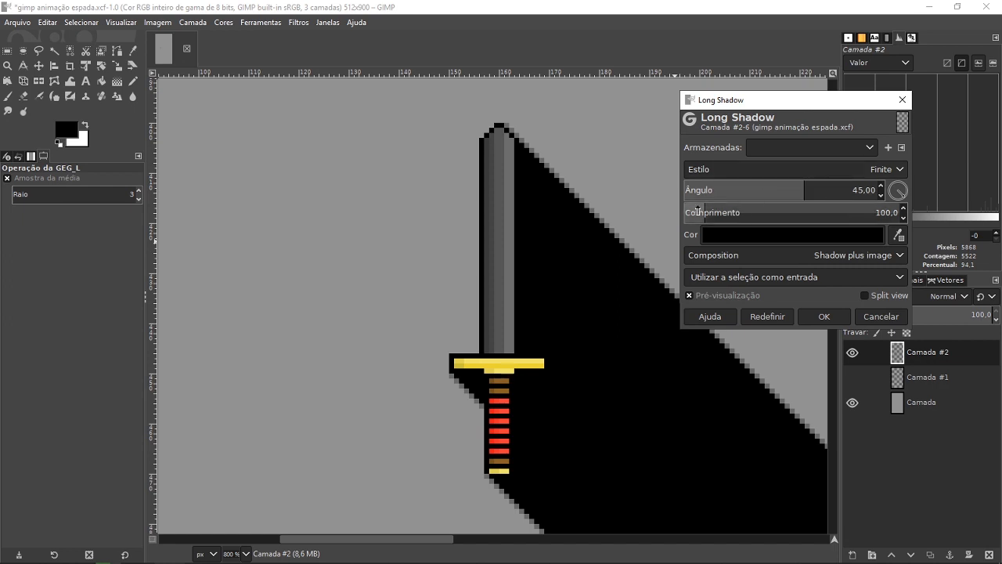
{"action": "left_click_drag", "start_coordinate": [697, 212], "coordinate": [685, 212]}
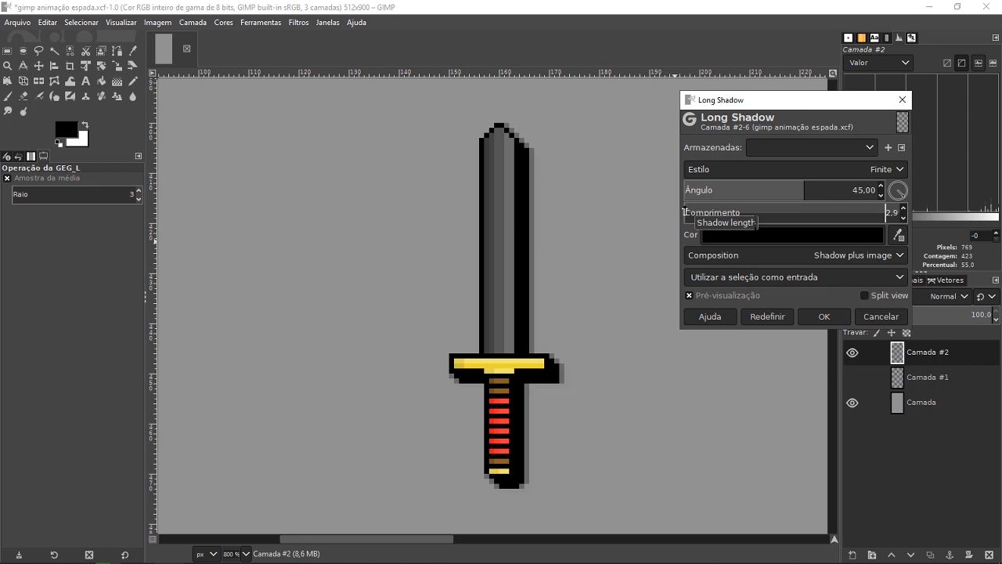
Step: Keep the shadow colour black with an alpha of 100 and apply the Long Shadow filter
{"action": "left_click", "coordinate": [842, 234]}
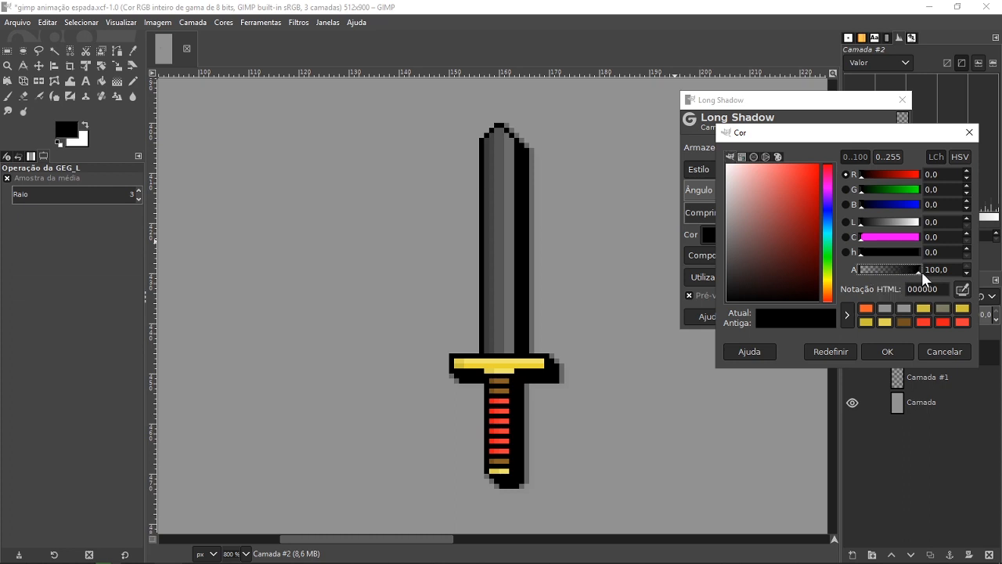
{"action": "left_click_drag", "start_coordinate": [919, 271], "coordinate": [866, 277]}
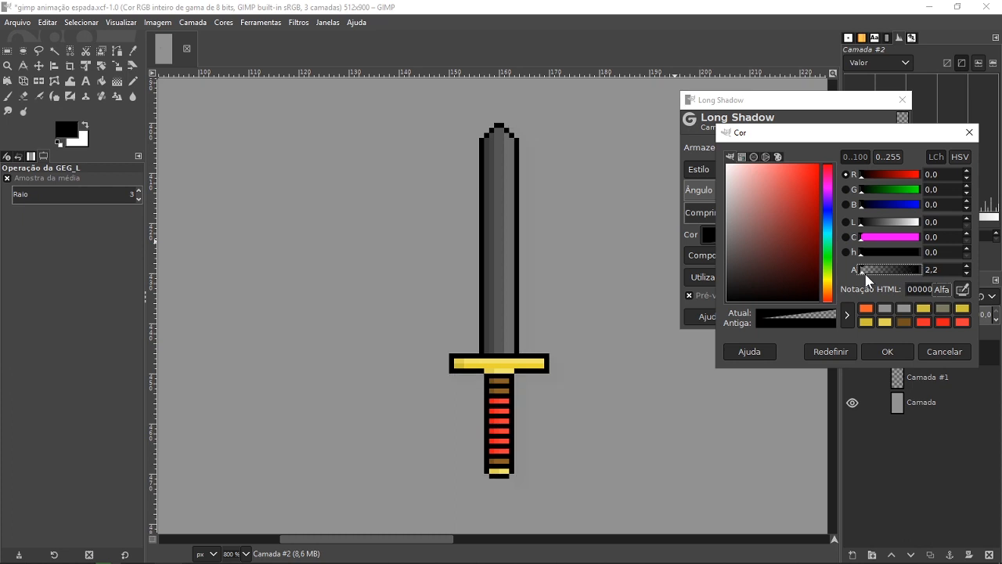
{"action": "left_click_drag", "start_coordinate": [868, 276], "coordinate": [922, 271]}
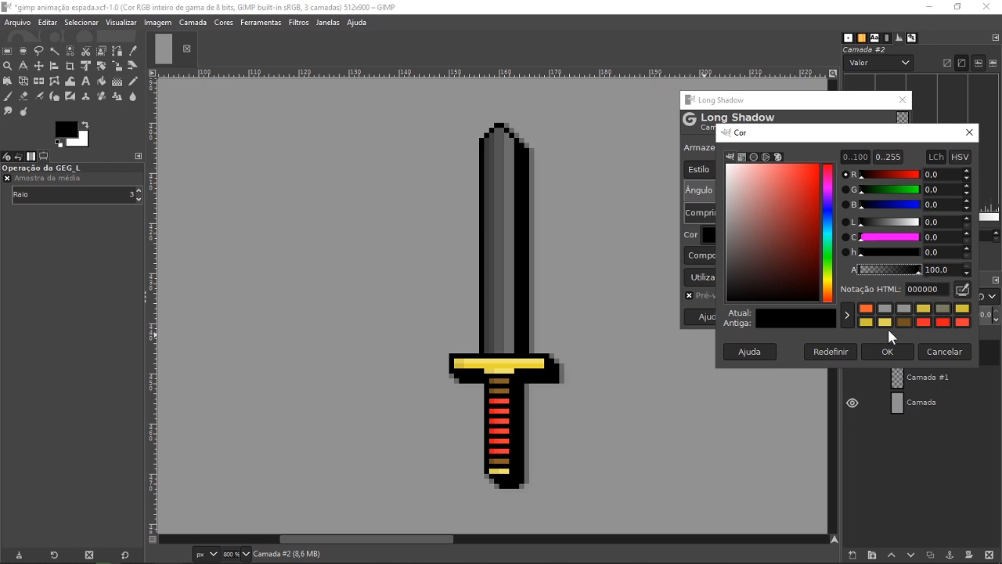
{"action": "left_click", "coordinate": [887, 351]}
{"action": "left_click", "coordinate": [829, 317]}
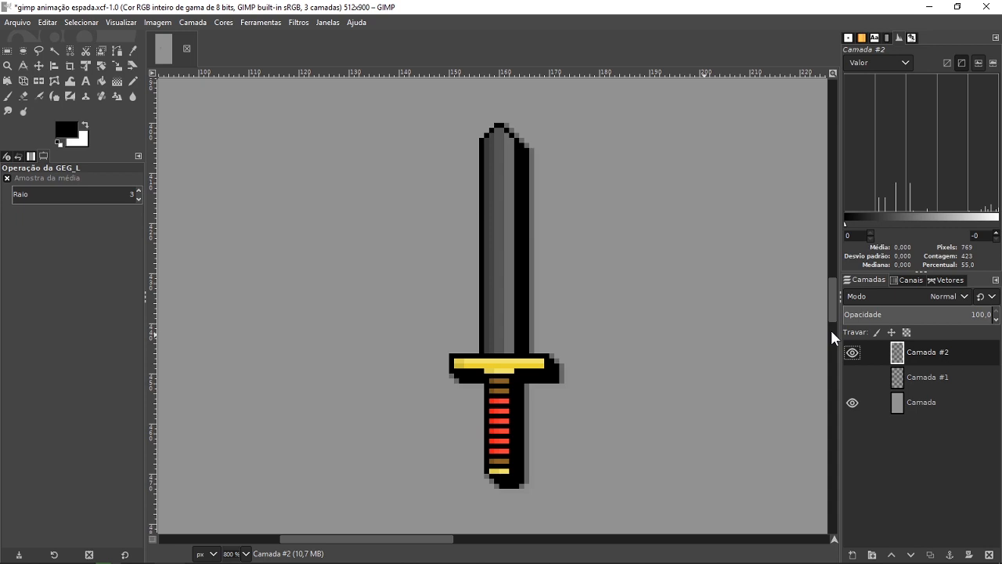
Step: Duplicate Camada #1 again, place the copy Camada #3 at the top of the stack, and show it instead of Camada #2
{"action": "right_click", "coordinate": [845, 373]}
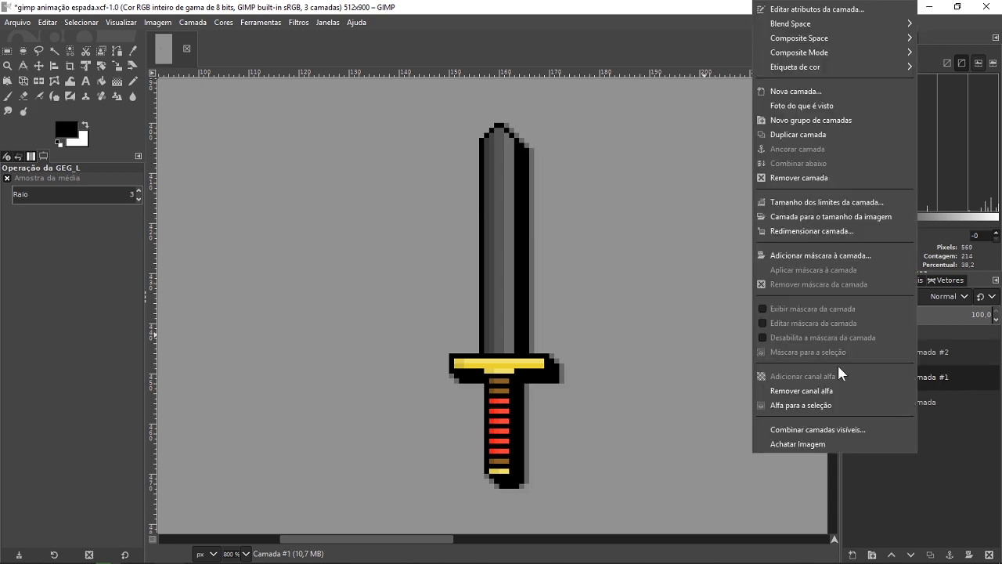
{"action": "left_click", "coordinate": [823, 135]}
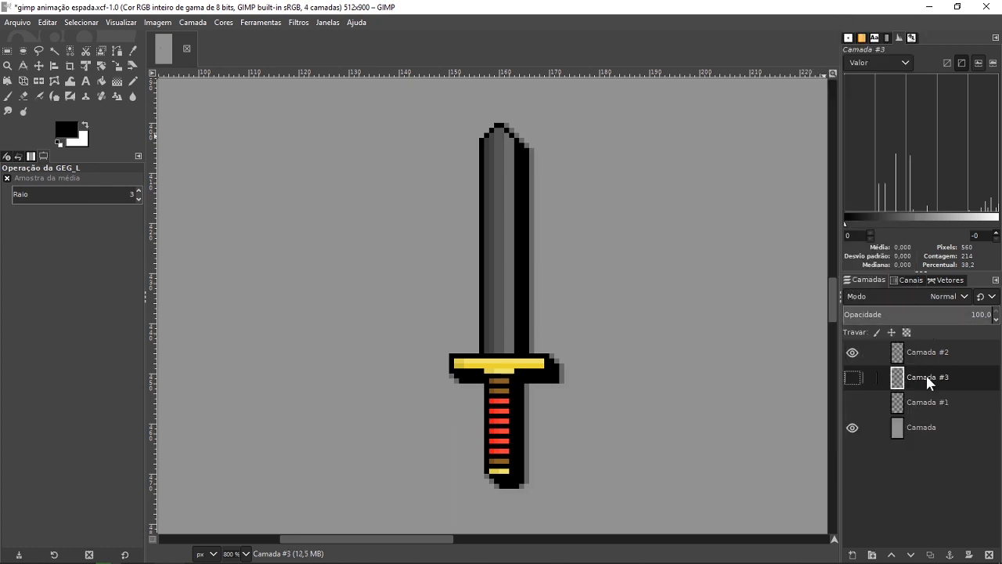
{"action": "left_click_drag", "start_coordinate": [926, 375], "coordinate": [931, 350]}
{"action": "left_click", "coordinate": [853, 378]}
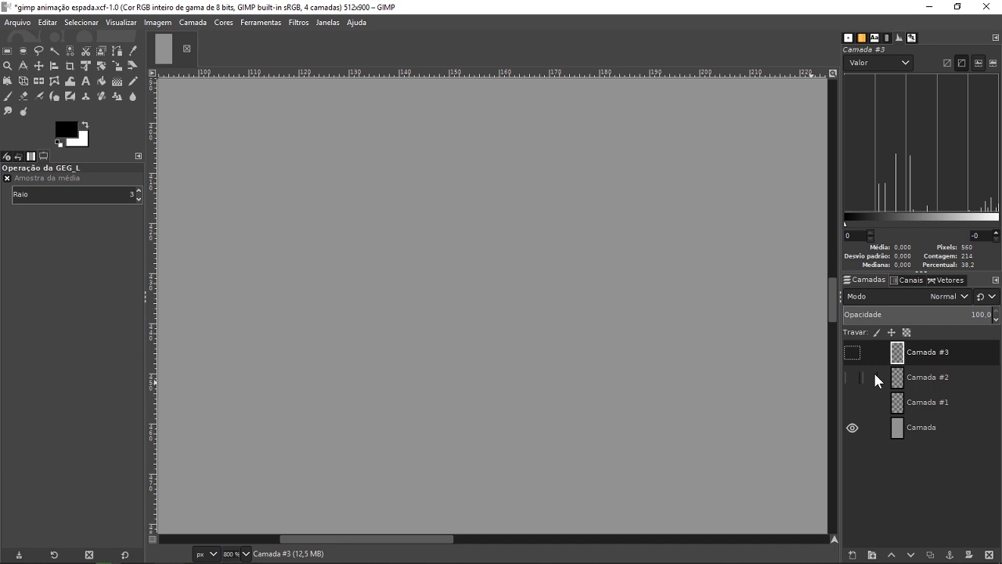
{"action": "left_click", "coordinate": [853, 353]}
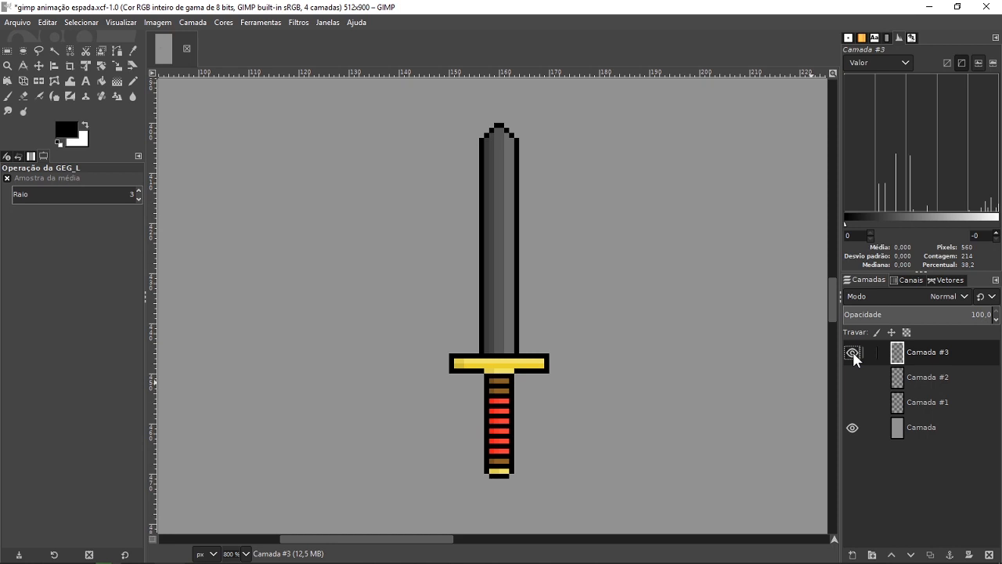
Step: Start the Long Shadow filter on the Camada #3 sword layer with the Fading (fixed length) style
{"action": "left_click", "coordinate": [299, 21]}
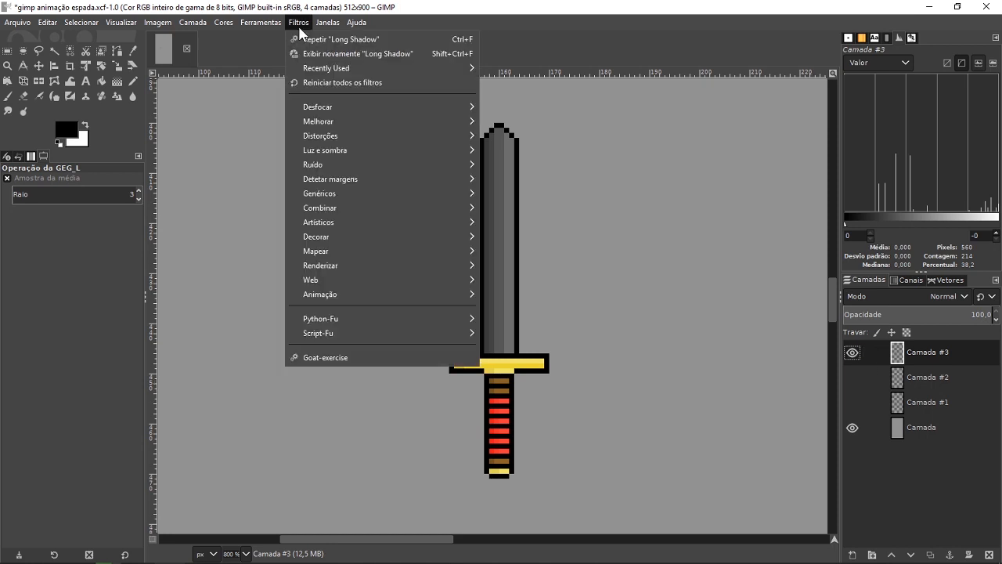
{"action": "mouse_move", "coordinate": [376, 149]}
{"action": "left_click", "coordinate": [520, 246]}
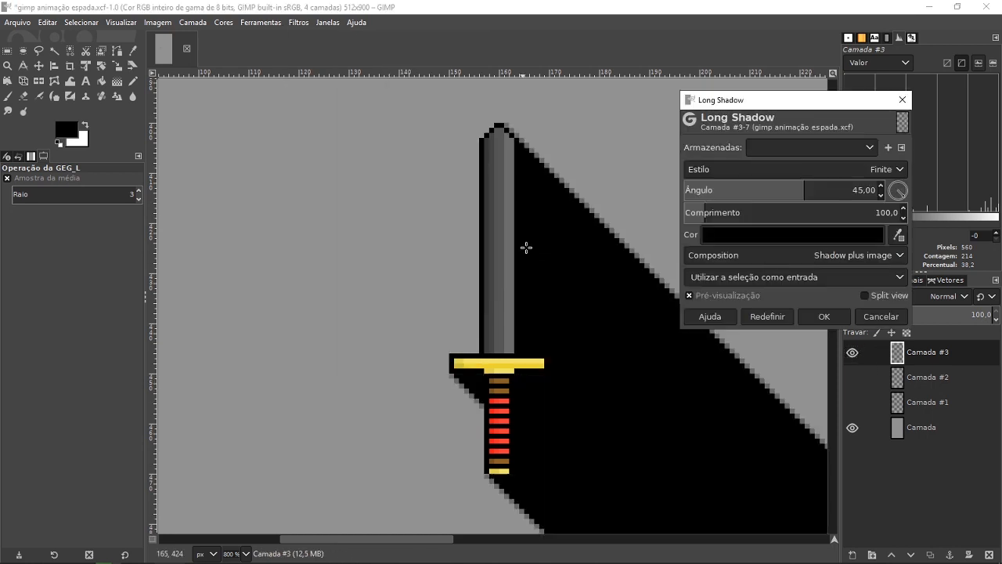
{"action": "left_click", "coordinate": [713, 169]}
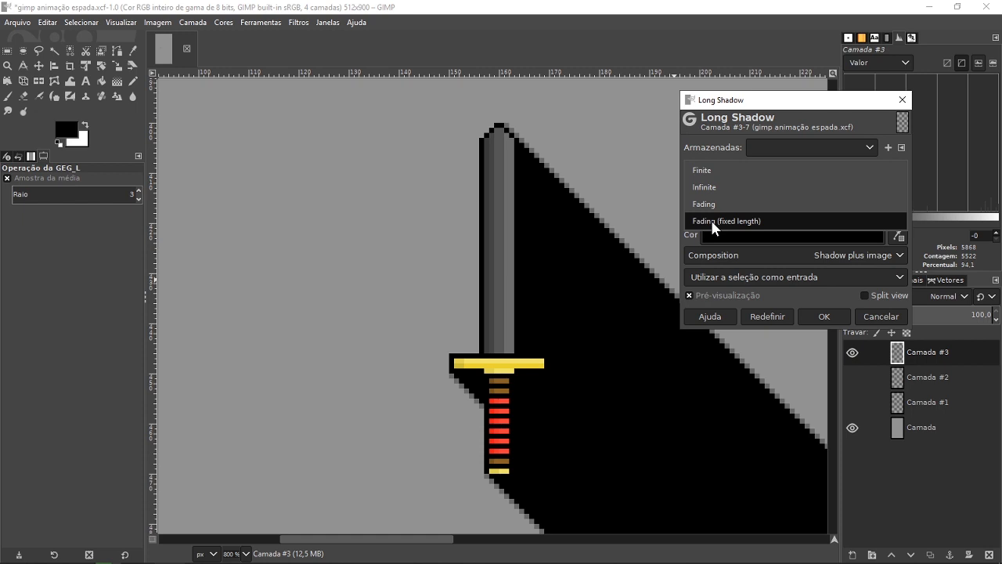
{"action": "left_click", "coordinate": [712, 221]}
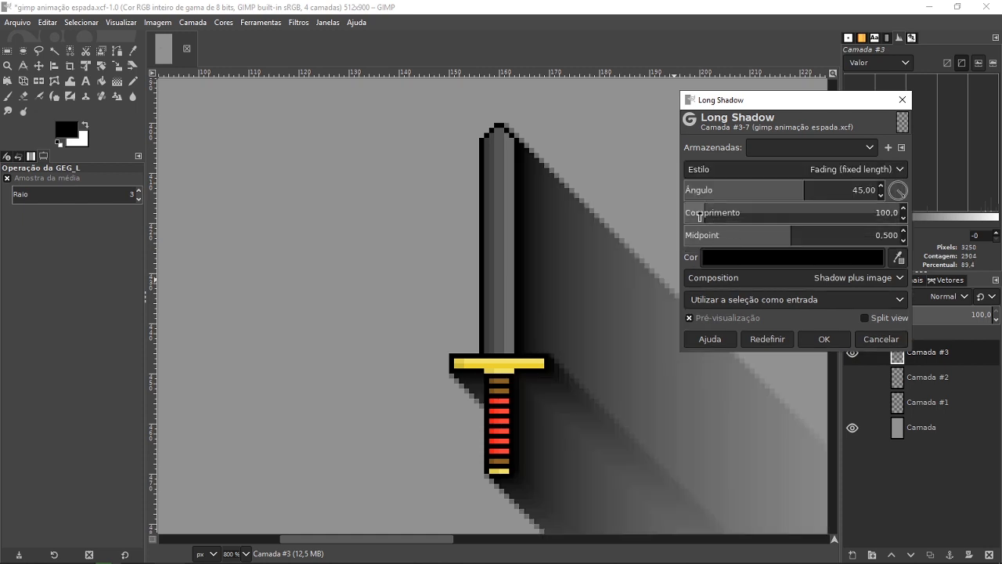
Step: Set the fading shadow's length to 17.4 and its angle so it falls toward the lower right of the sword
{"action": "left_click_drag", "start_coordinate": [700, 216], "coordinate": [694, 216]}
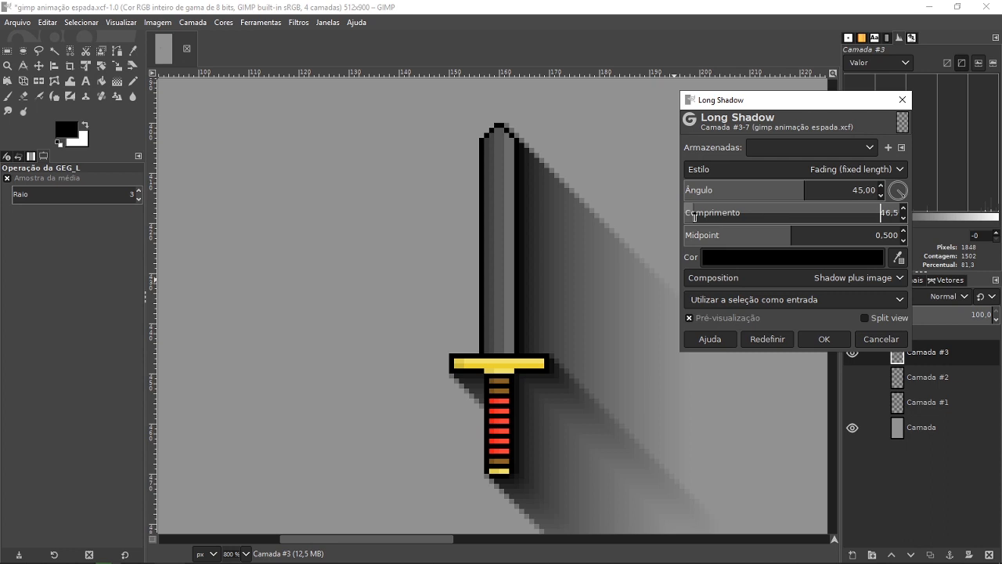
{"action": "left_click_drag", "start_coordinate": [694, 217], "coordinate": [689, 217]}
{"action": "mouse_move", "coordinate": [898, 195]}
{"action": "left_mouse_down"}
{"action": "mouse_move", "coordinate": [905, 189]}
{"action": "mouse_move", "coordinate": [887, 189]}
{"action": "left_mouse_up"}
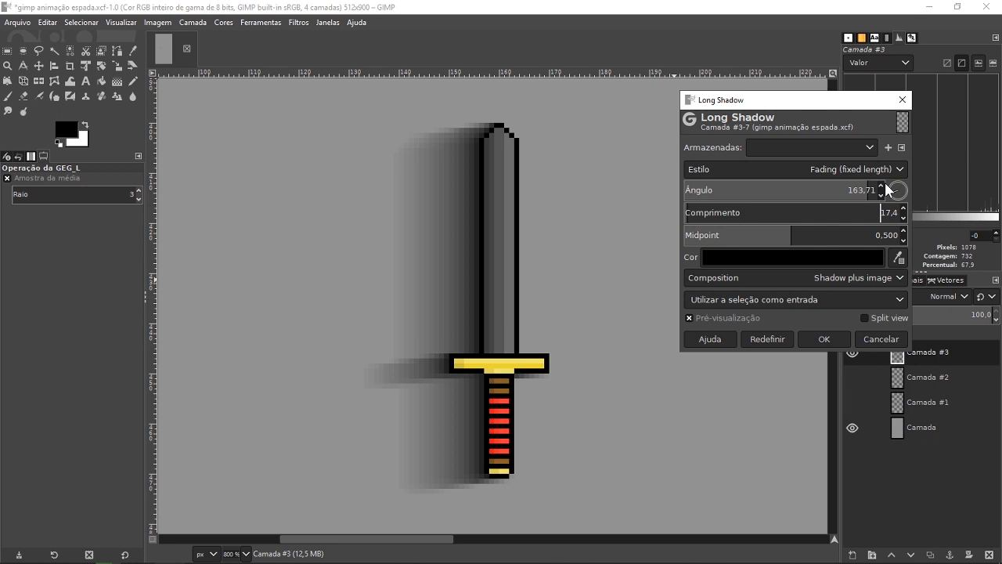
{"action": "left_click_drag", "start_coordinate": [887, 189], "coordinate": [900, 201]}
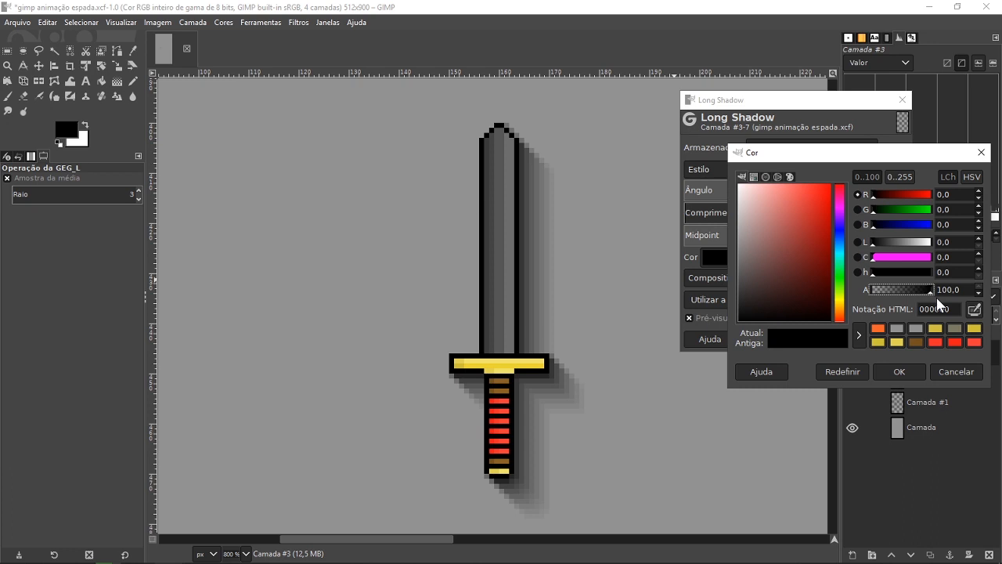
Step: Compare the solid shadow on Camada #2 with the fading shadow on Camada #3, leaving both layers hidden
{"action": "left_click", "coordinate": [852, 353]}
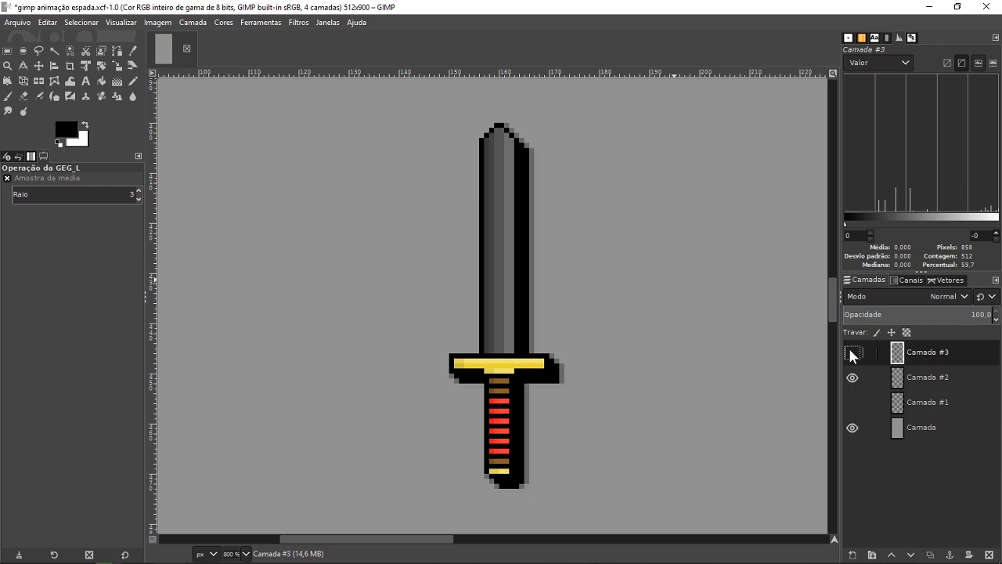
{"action": "left_click", "coordinate": [852, 353]}
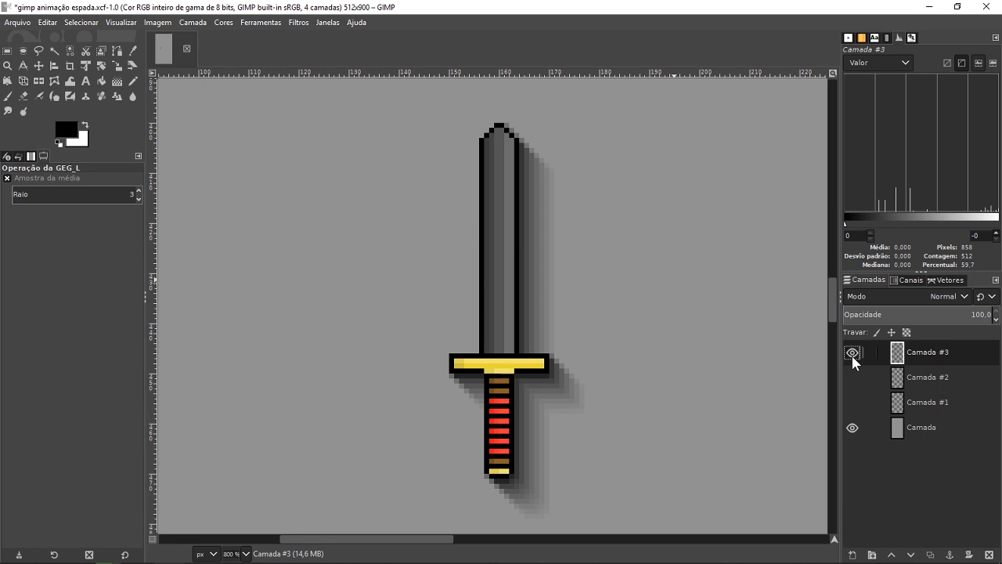
{"action": "left_click", "coordinate": [852, 353]}
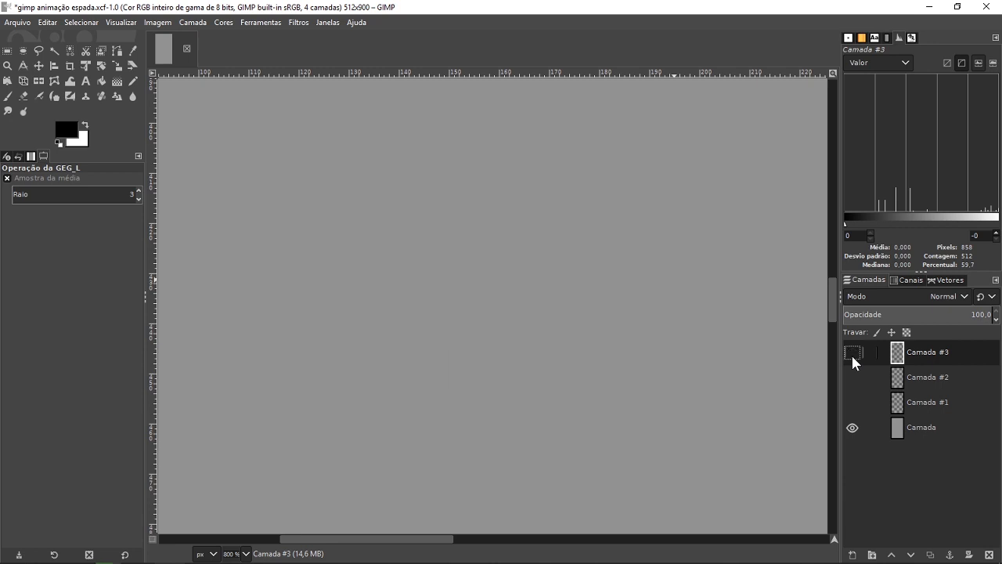
Step: Duplicate the plain sword layer Camada #1, move the copy Camada #4 to the top of the stack, and hide the original
{"action": "right_click", "coordinate": [916, 403]}
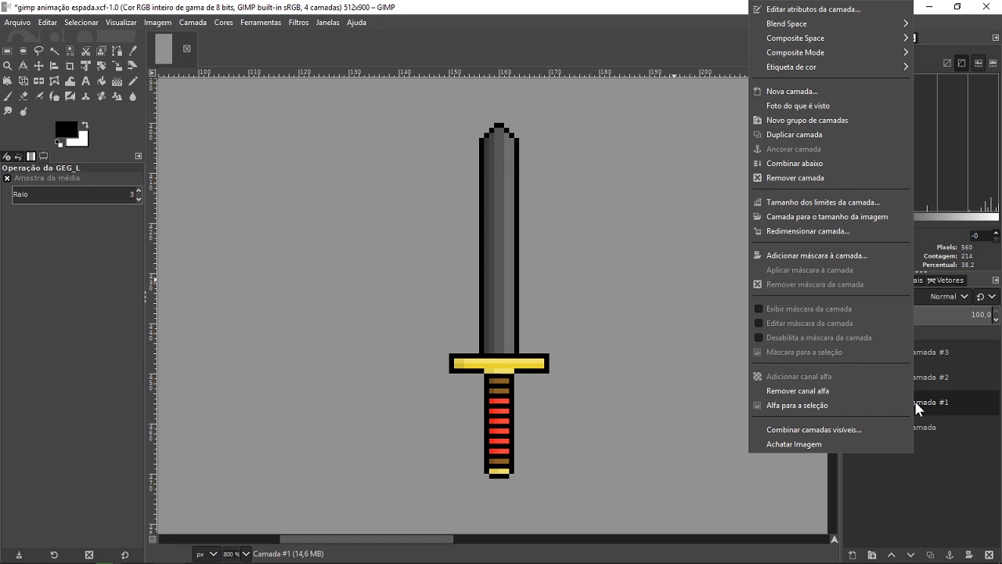
{"action": "left_click", "coordinate": [791, 91]}
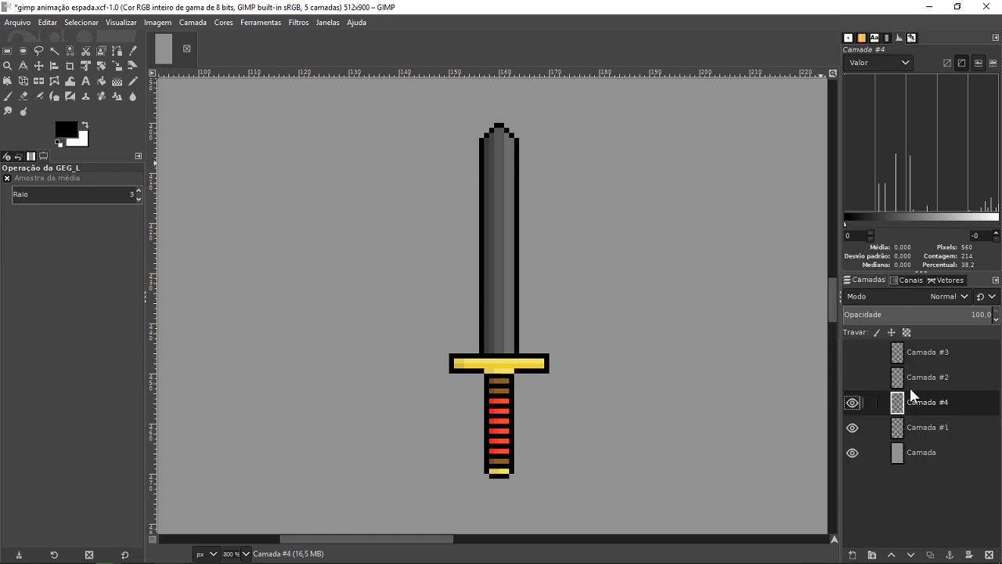
{"action": "left_click_drag", "start_coordinate": [912, 395], "coordinate": [920, 350]}
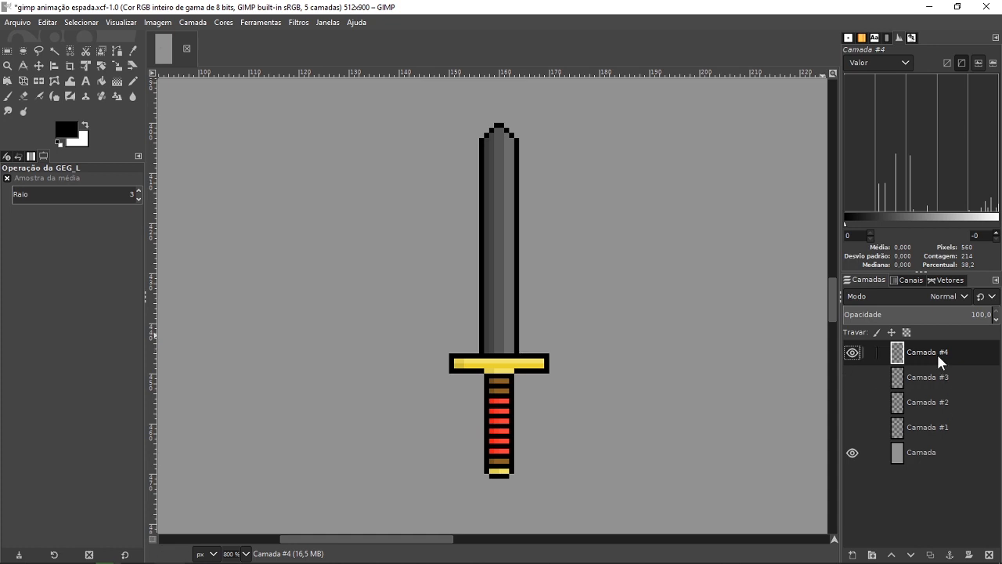
Step: Make Camada #4 the active layer and choose the MyPaint Brush tool with the 1pixel brush
{"action": "left_click", "coordinate": [931, 381]}
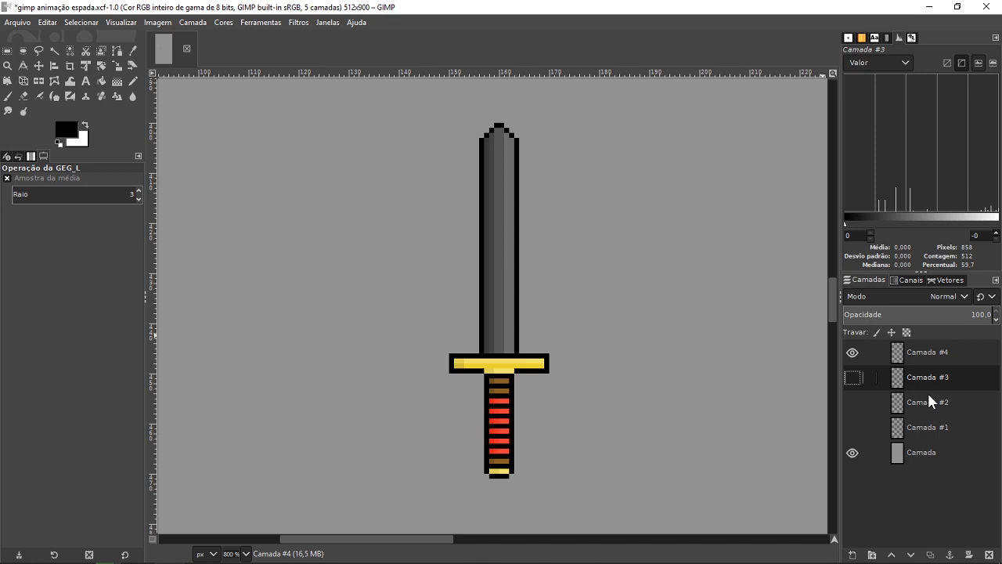
{"action": "left_click", "coordinate": [925, 359]}
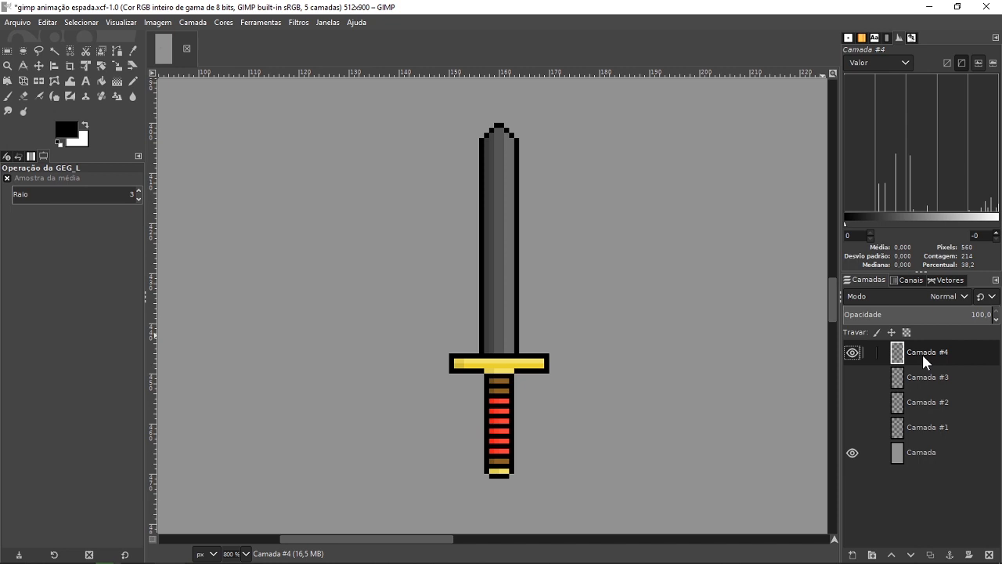
{"action": "left_click", "coordinate": [68, 99]}
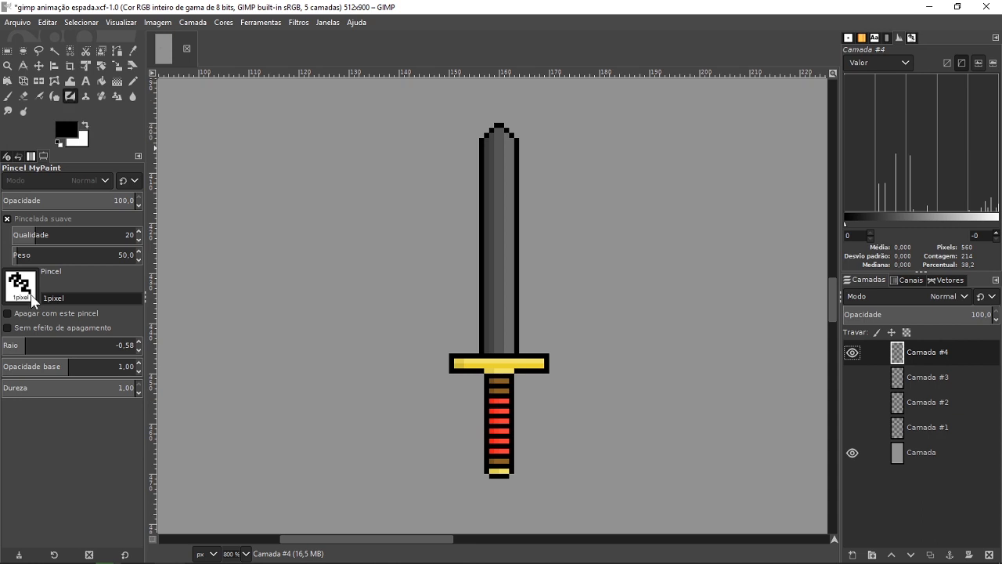
{"action": "left_click", "coordinate": [20, 286]}
{"action": "left_click", "coordinate": [55, 326]}
Step: Test the 1pixel brush with a freehand black scribble beside the sword blade and undo it
{"action": "mouse_move", "coordinate": [393, 311]}
{"action": "left_mouse_down"}
{"action": "mouse_move", "coordinate": [388, 335]}
{"action": "mouse_move", "coordinate": [338, 269]}
{"action": "mouse_move", "coordinate": [324, 283]}
{"action": "left_mouse_up"}
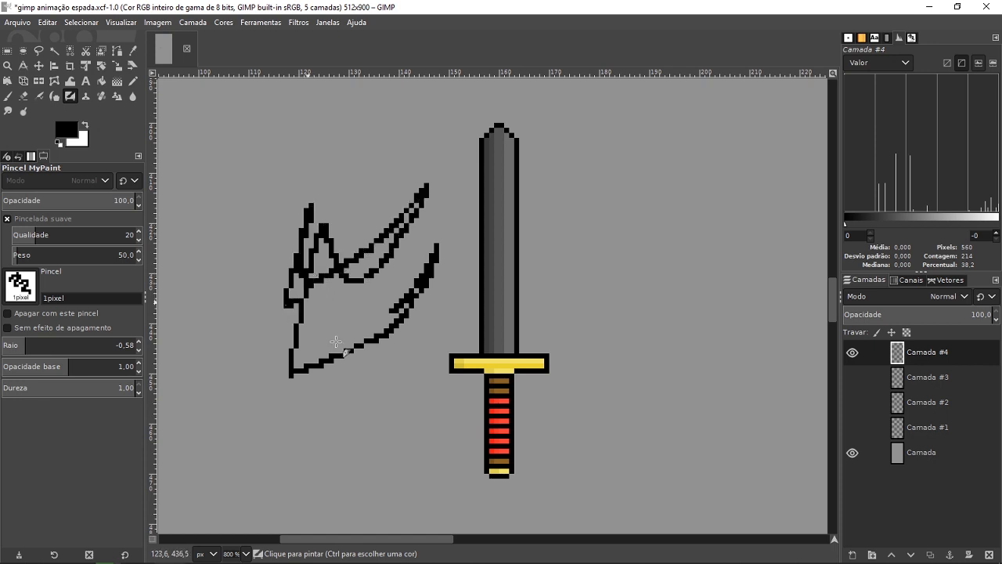
{"action": "key", "text": "ctrl+z"}
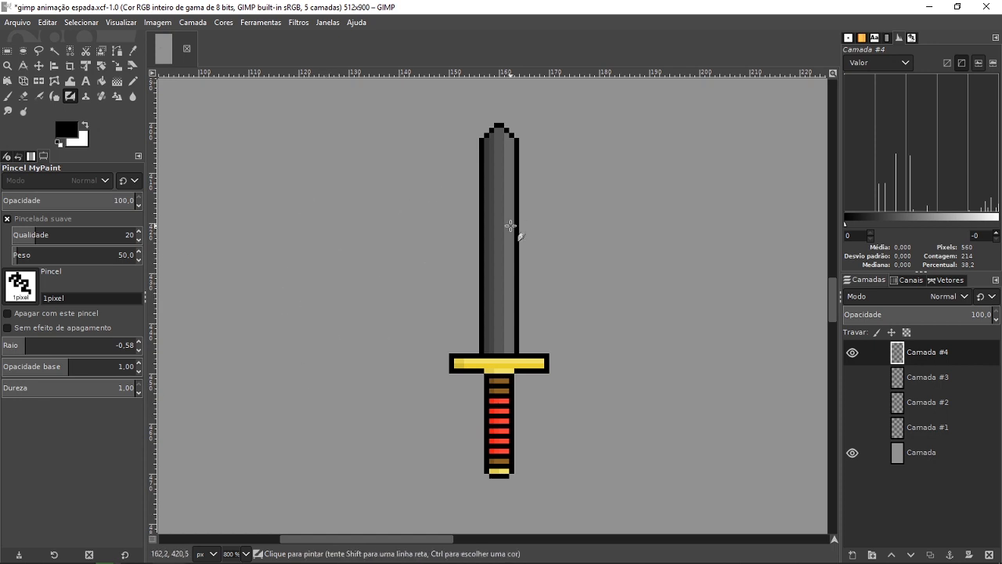
Step: Set the foreground colour to a dark orange-red
{"action": "left_click", "coordinate": [66, 129]}
{"action": "left_click_drag", "start_coordinate": [119, 209], "coordinate": [120, 211]}
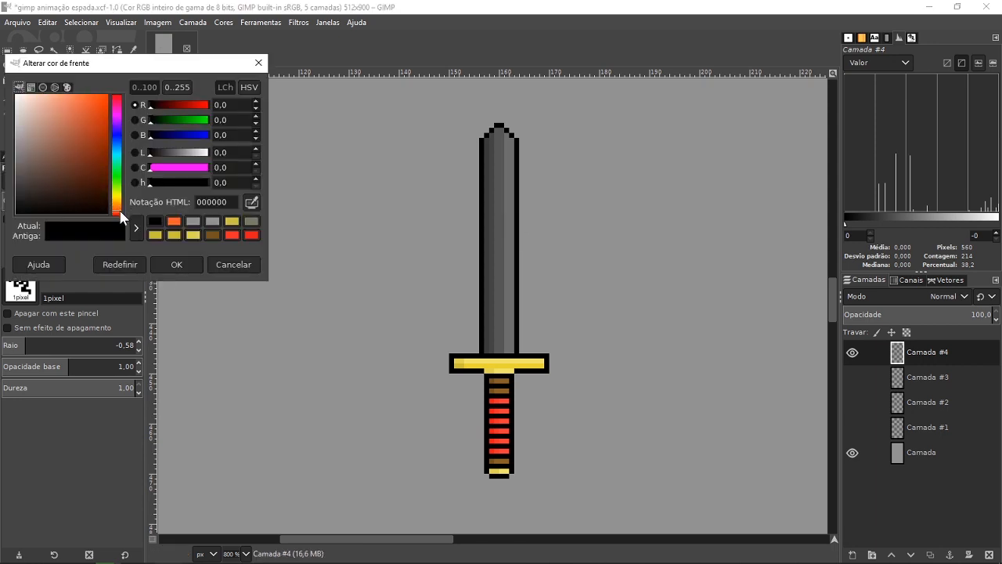
{"action": "left_click", "coordinate": [107, 95]}
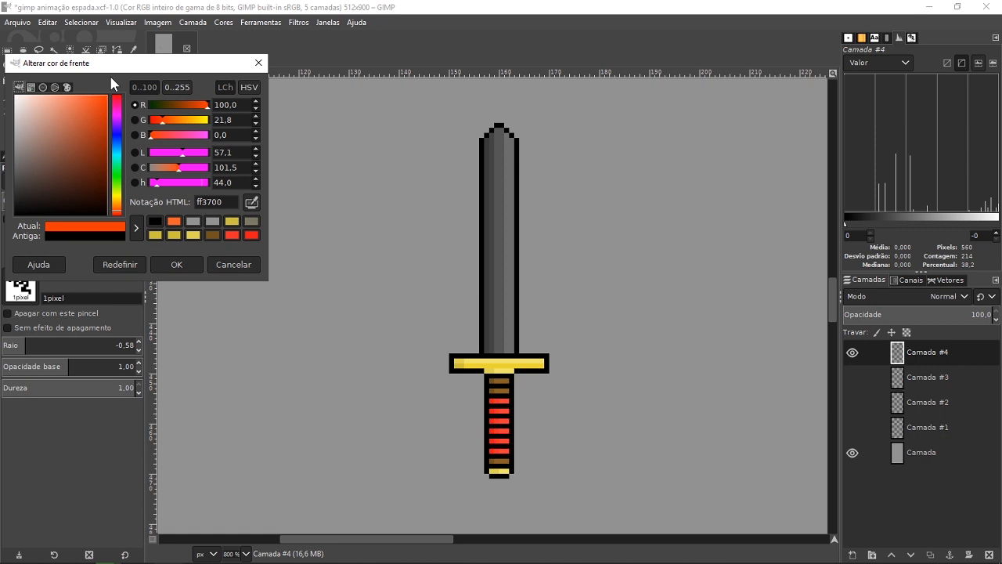
{"action": "left_click_drag", "start_coordinate": [107, 129], "coordinate": [130, 131]}
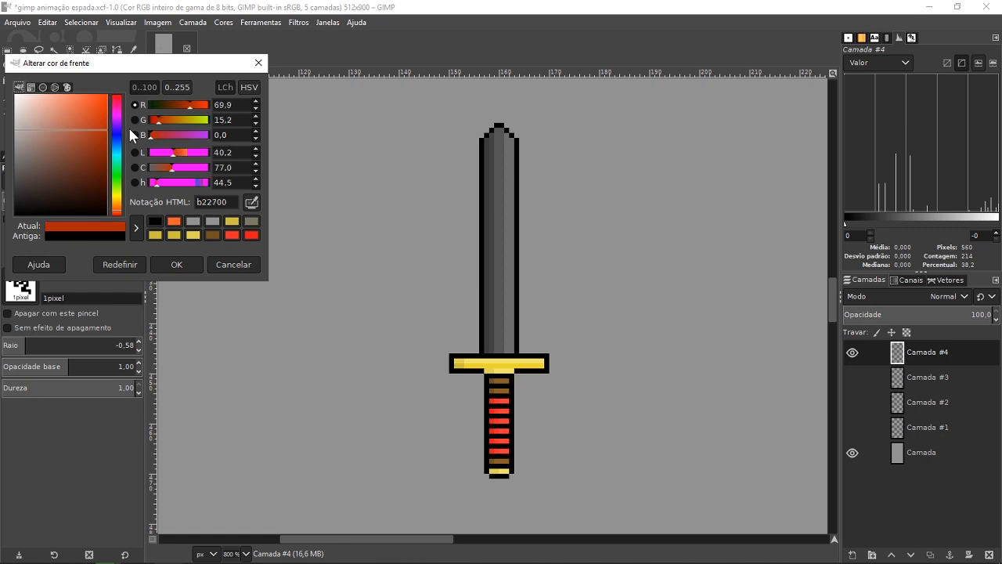
{"action": "key", "text": "Return"}
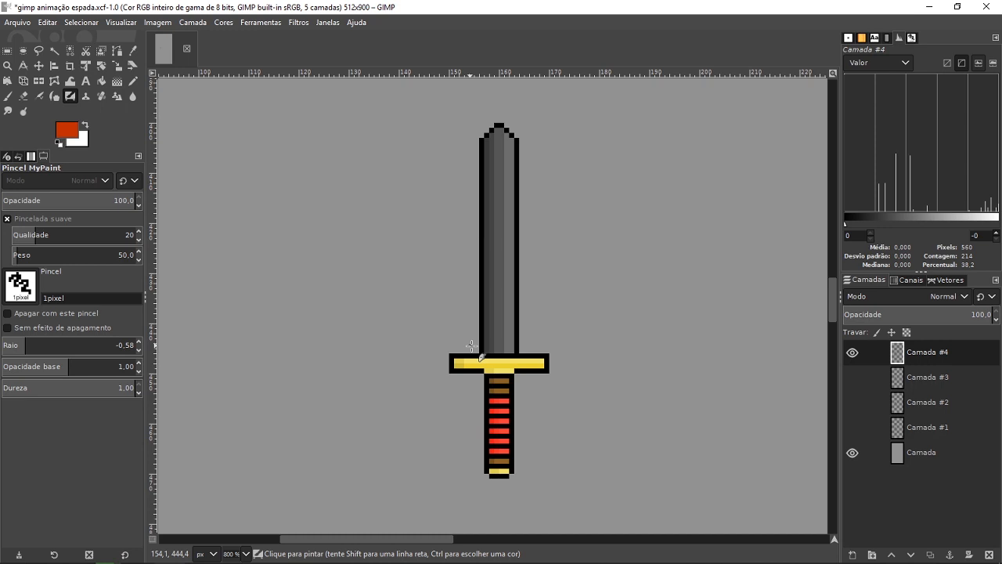
{"action": "left_click_drag", "start_coordinate": [471, 345], "coordinate": [471, 314]}
{"action": "scroll", "coordinate": [471, 314], "scroll_direction": "up", "scroll_amount": 1}
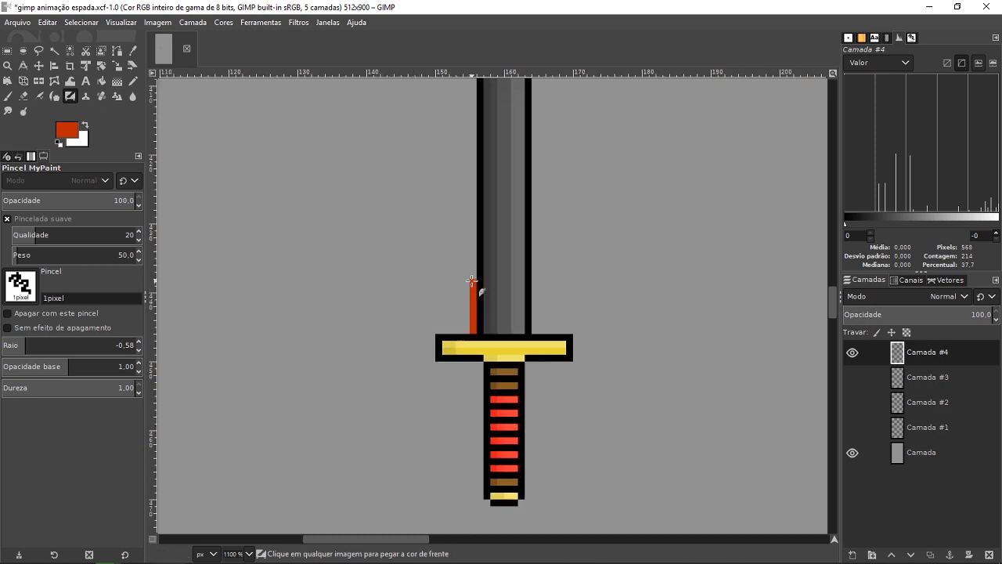
{"action": "scroll", "coordinate": [472, 281], "scroll_direction": "up", "scroll_amount": 1}
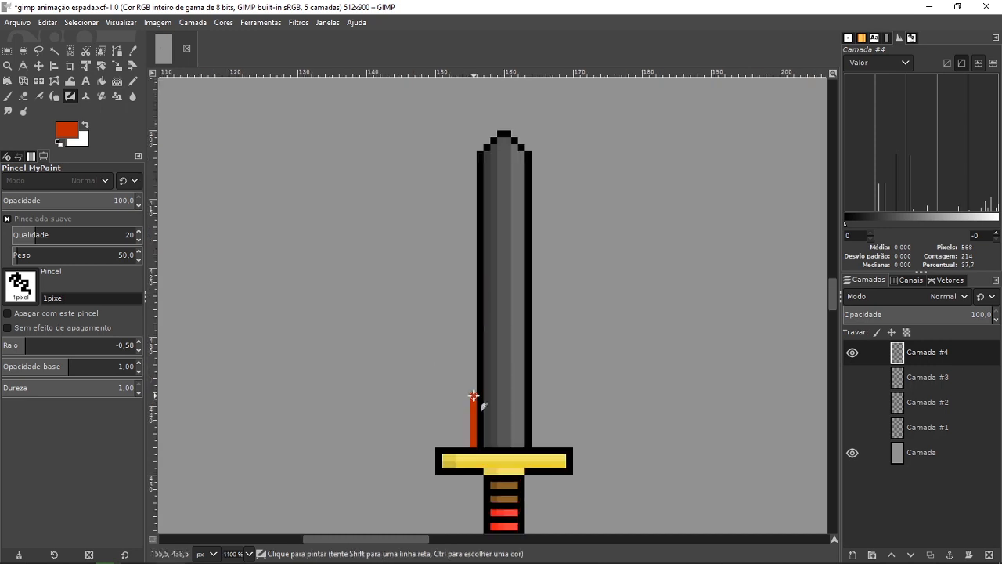
{"action": "key", "text": "ctrl+z"}
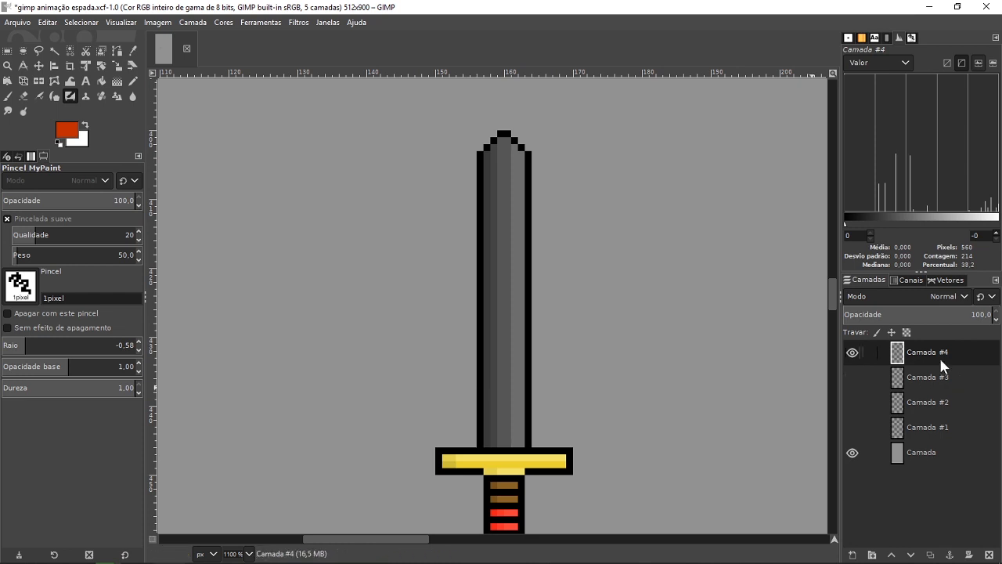
Step: Duplicate Camada #4 and paint a one-pixel dark orange-red line along both sides of the blade on the copy, from guard to tip
{"action": "right_click", "coordinate": [941, 360]}
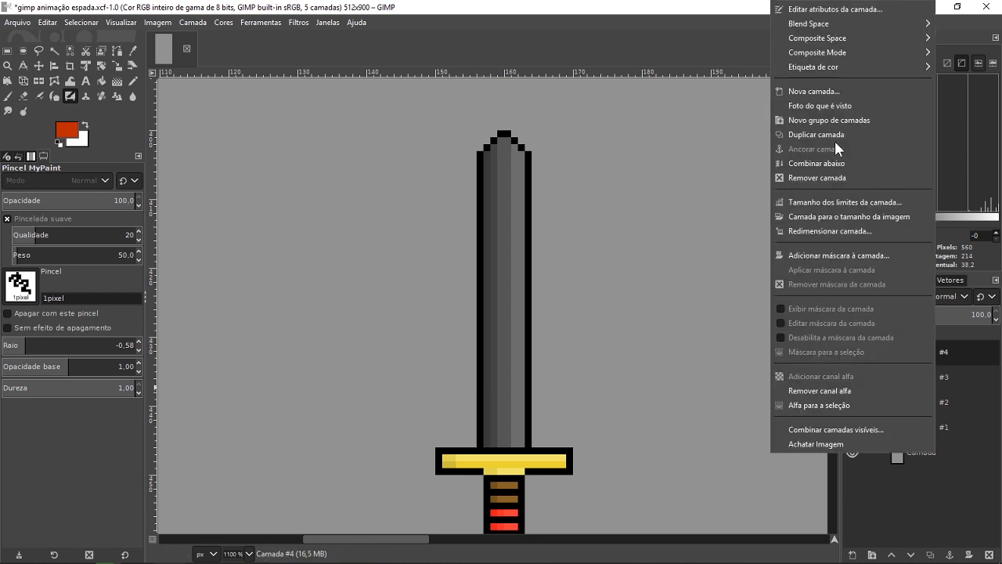
{"action": "left_click", "coordinate": [835, 140]}
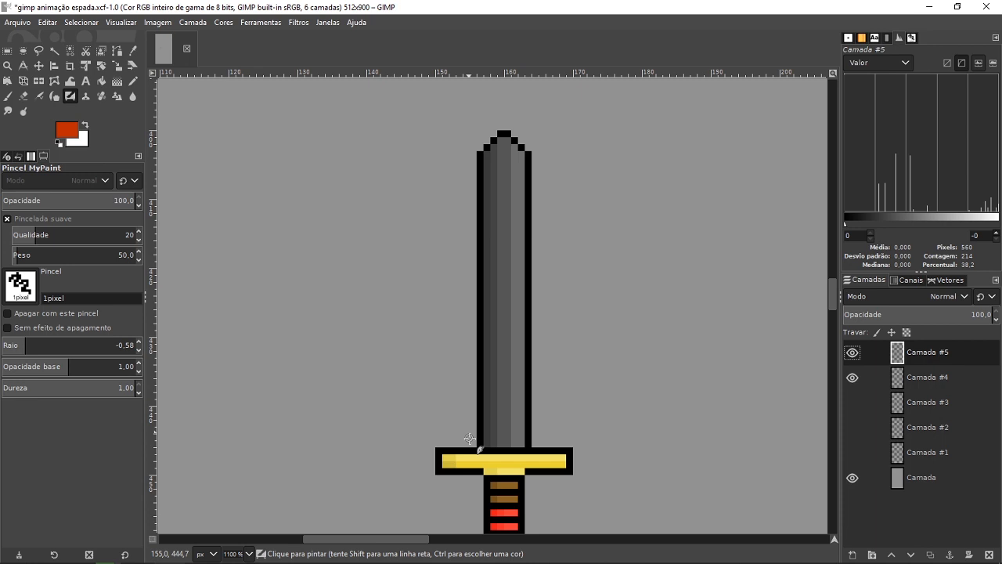
{"action": "left_click_drag", "start_coordinate": [470, 439], "coordinate": [471, 148]}
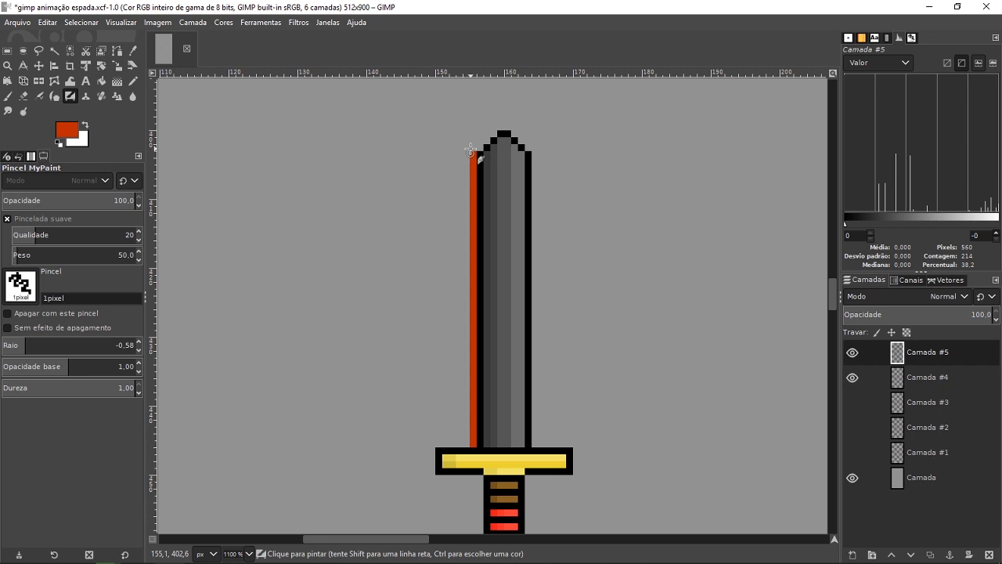
{"action": "left_click_drag", "start_coordinate": [537, 446], "coordinate": [537, 255]}
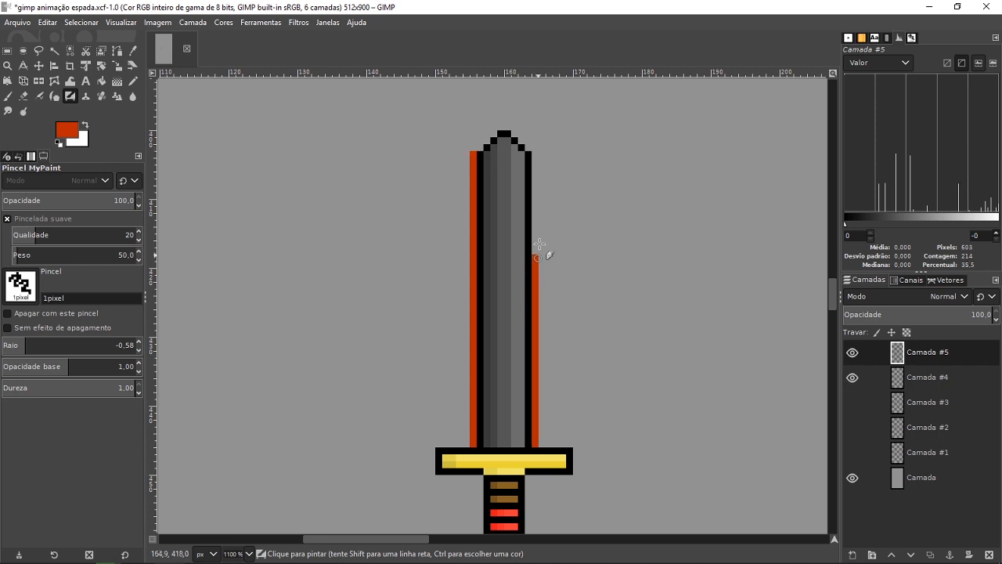
{"action": "key", "text": "ctrl+z"}
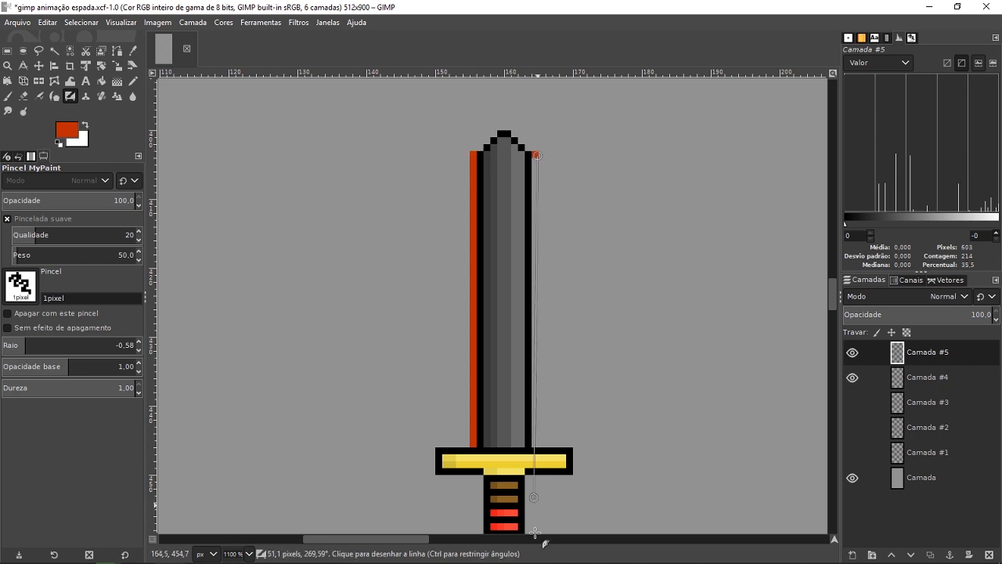
{"action": "left_click", "coordinate": [536, 443], "text": "shift"}
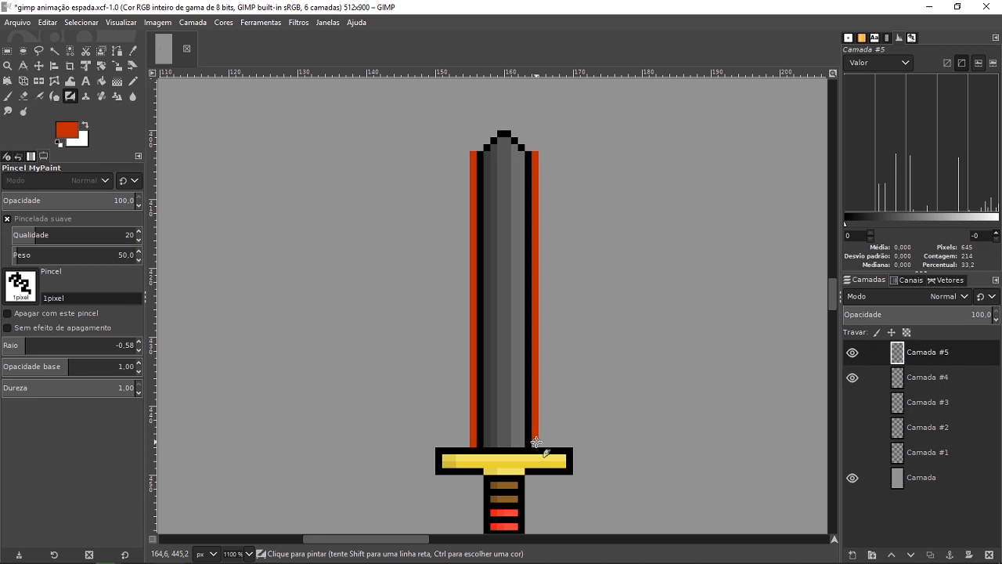
Step: Paint dark orange-red pixels around the stepped blade tip, joining the two side lines into a continuous outline
{"action": "scroll", "coordinate": [536, 442], "scroll_direction": "up", "scroll_amount": 2}
{"action": "mouse_move", "coordinate": [529, 260]}
{"action": "left_mouse_down"}
{"action": "mouse_move", "coordinate": [504, 242]}
{"action": "mouse_move", "coordinate": [475, 260]}
{"action": "left_mouse_up"}
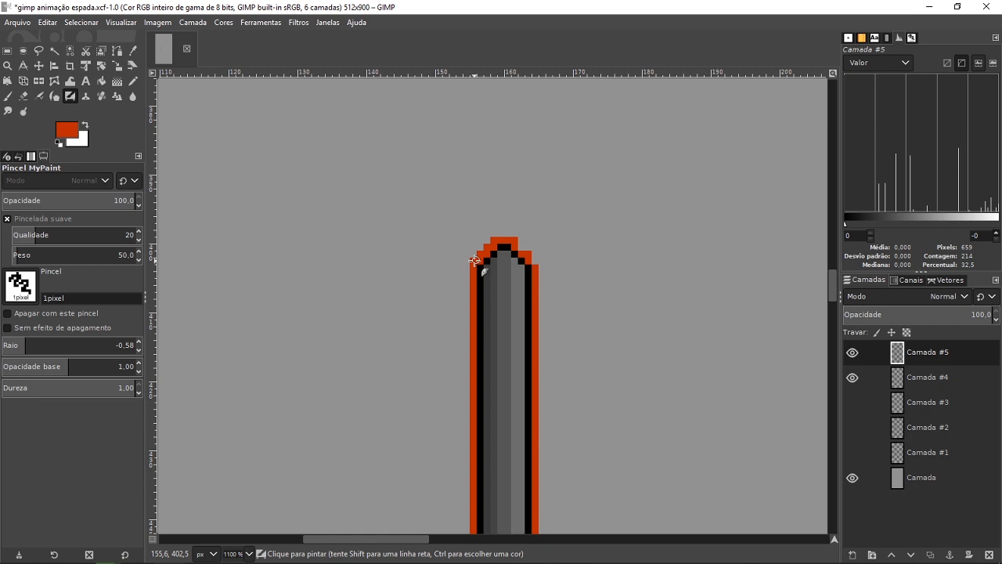
{"action": "left_click", "coordinate": [475, 260]}
Step: Duplicate the outlined sword layer Camada #5 and set the foreground colour to a lighter orange
{"action": "scroll", "coordinate": [474, 260], "scroll_direction": "down", "scroll_amount": 2}
{"action": "right_click", "coordinate": [937, 353]}
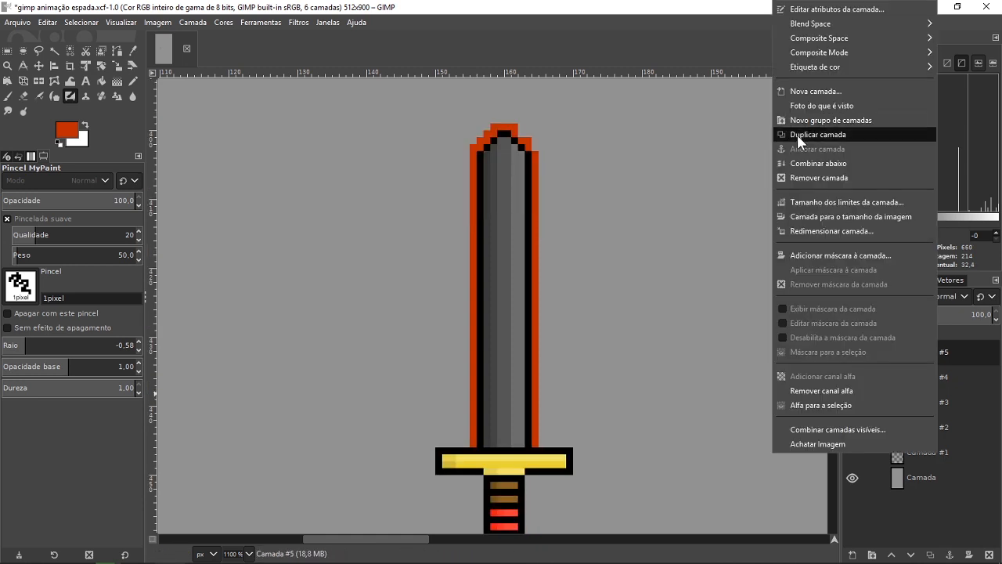
{"action": "left_click", "coordinate": [797, 135]}
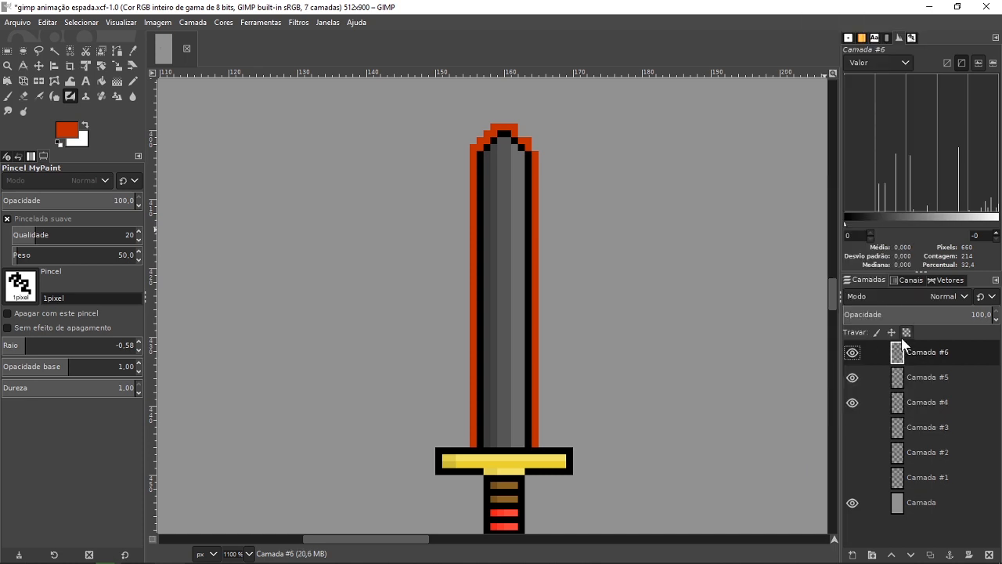
{"action": "left_click", "coordinate": [67, 130]}
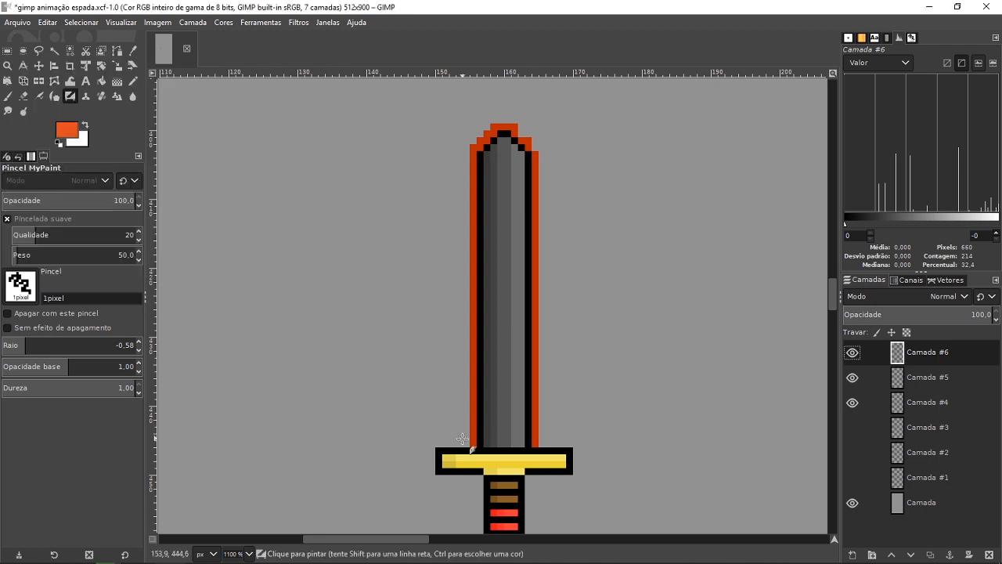
Step: Paint a one-pixel lighter orange line outside the dark outline on both sides of the blade, running from the guard to the tip
{"action": "left_click_drag", "start_coordinate": [462, 438], "coordinate": [464, 309]}
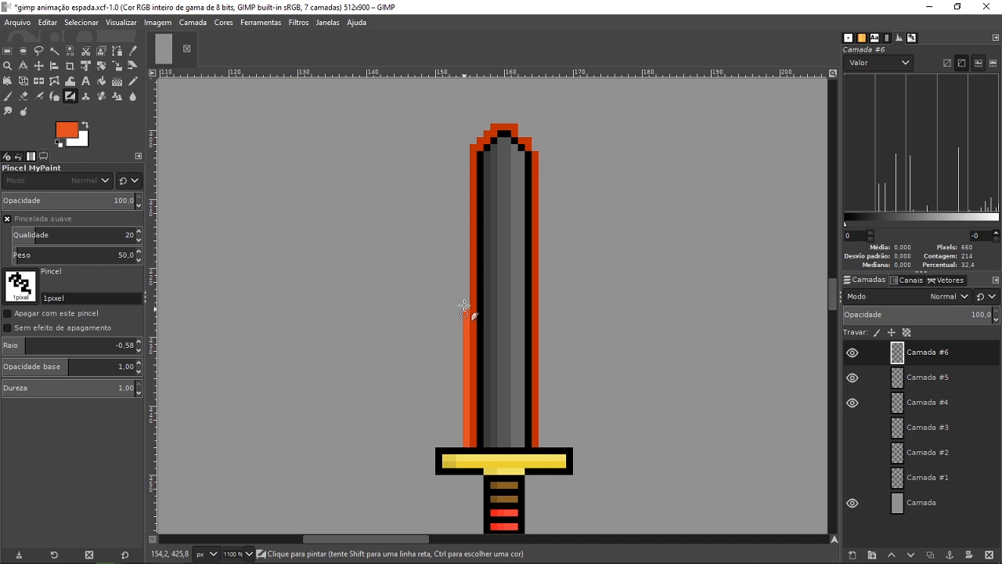
{"action": "left_click", "coordinate": [466, 146], "text": "shift"}
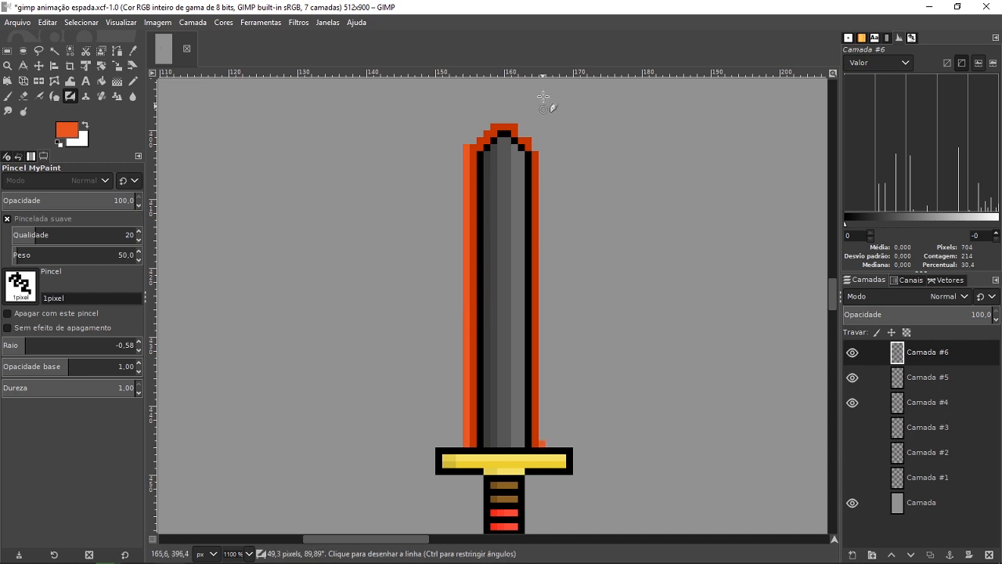
{"action": "left_click", "coordinate": [540, 155], "text": "shift"}
Step: Paint lighter orange pixels around the outlined blade tip, following its steps to close the second outline
{"action": "left_click", "coordinate": [535, 146]}
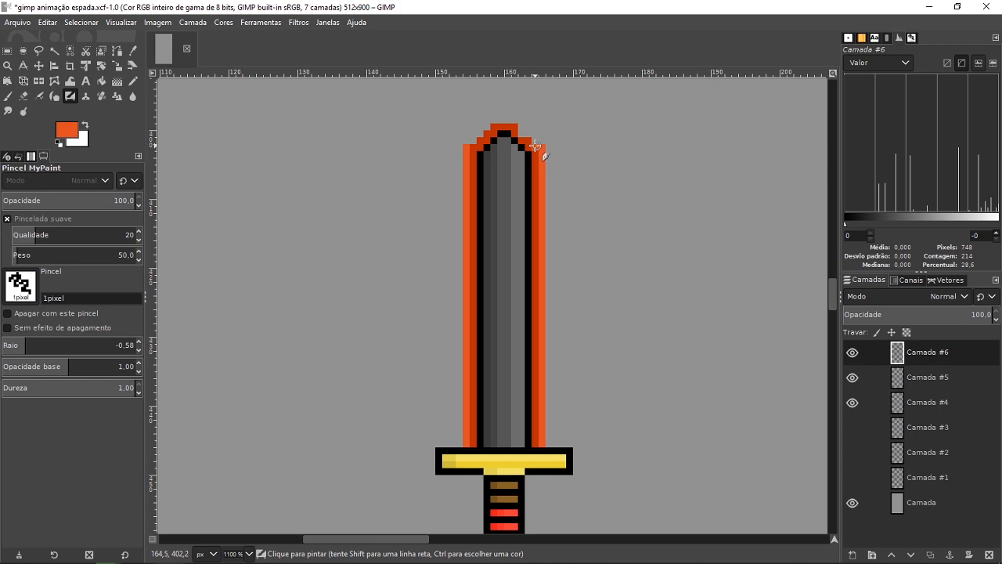
{"action": "mouse_move", "coordinate": [535, 146]}
{"action": "left_mouse_down"}
{"action": "mouse_move", "coordinate": [518, 118]}
{"action": "mouse_move", "coordinate": [496, 120]}
{"action": "left_mouse_up"}
{"action": "left_click_drag", "start_coordinate": [496, 119], "coordinate": [480, 133]}
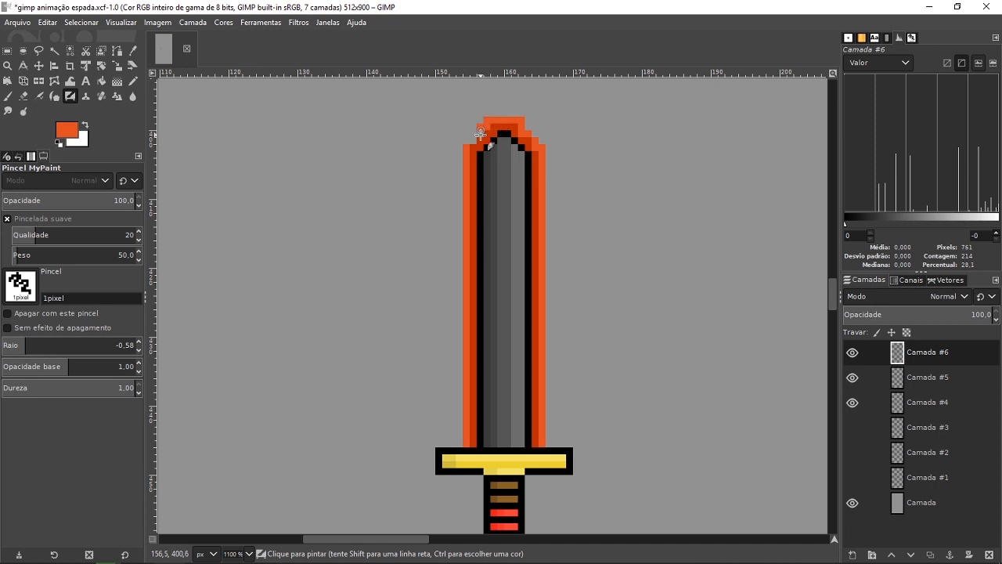
{"action": "left_click", "coordinate": [480, 135]}
{"action": "left_click_drag", "start_coordinate": [472, 136], "coordinate": [467, 142]}
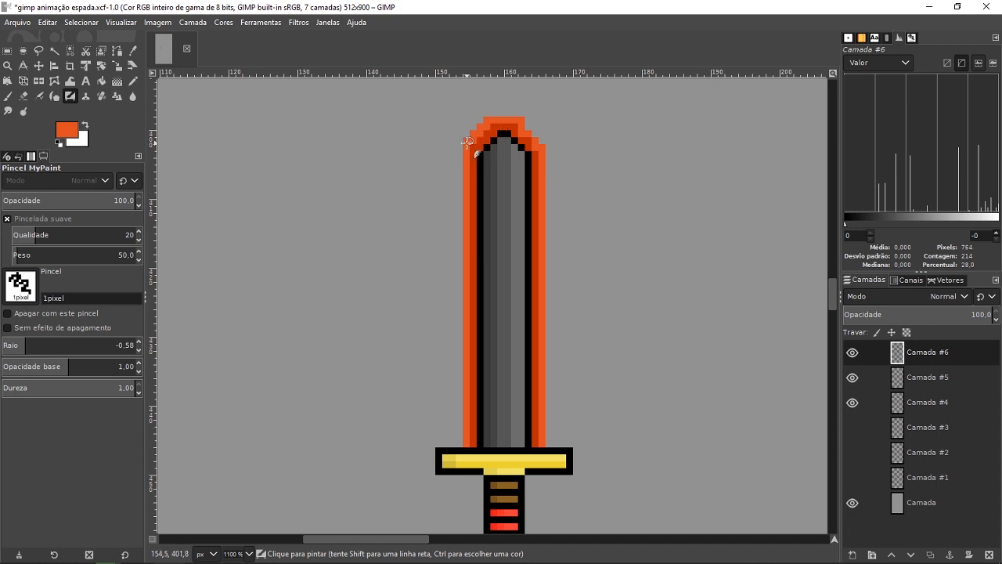